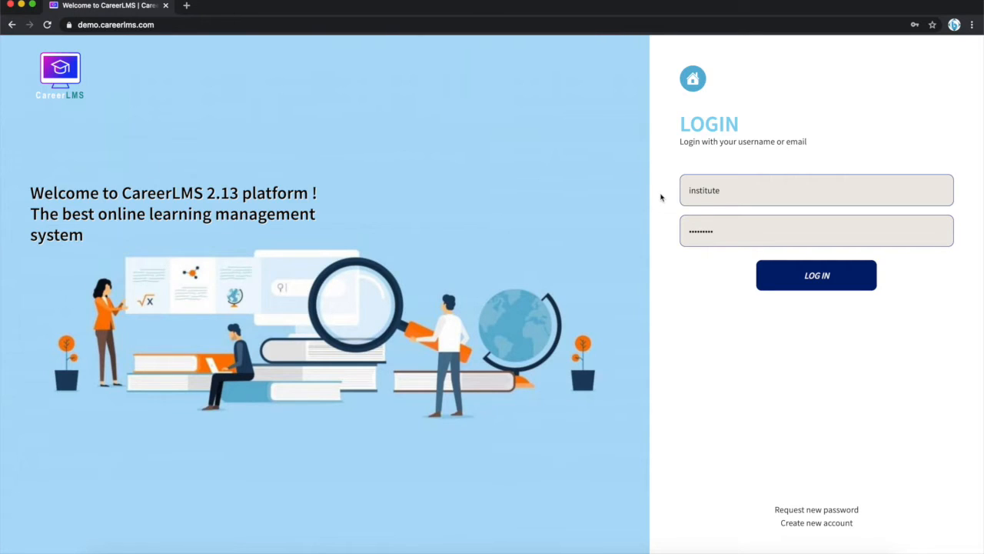
# - Log in with the institute account and open the user management page
pyautogui.click(809, 283)
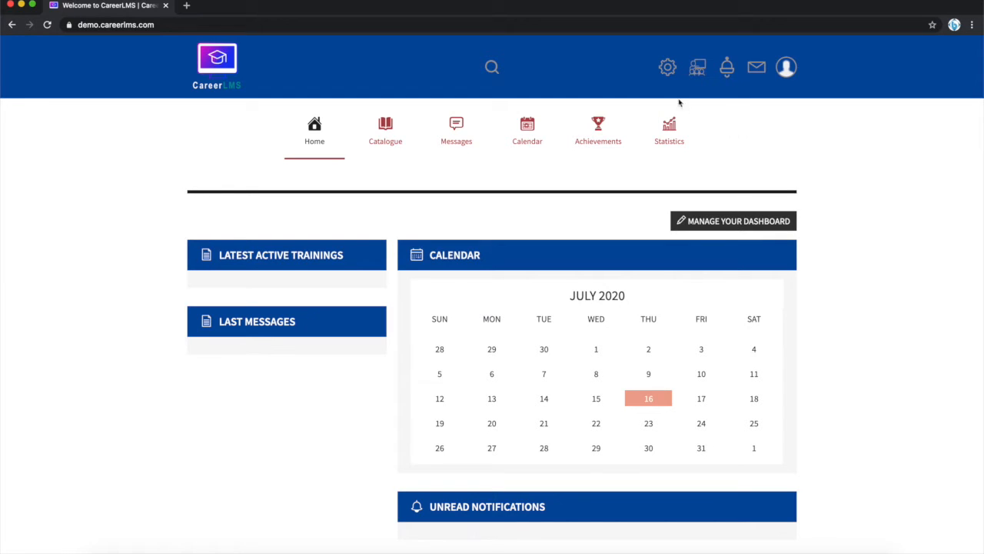
pyautogui.click(669, 71)
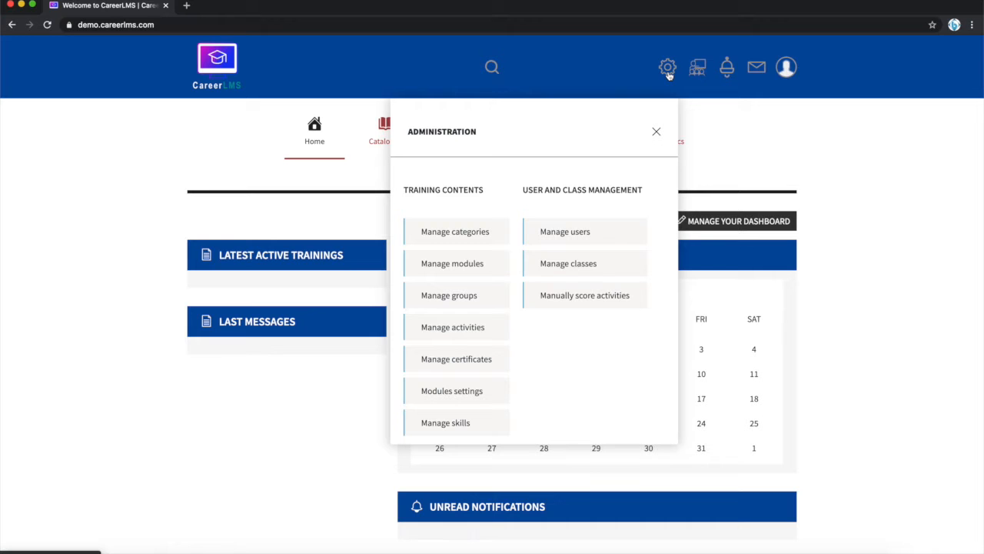
pyautogui.click(573, 235)
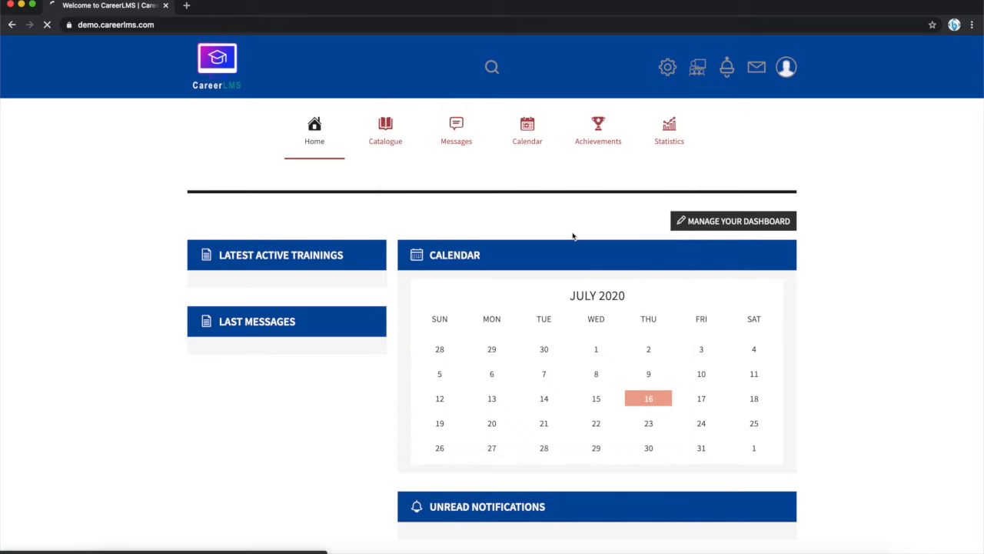
pyautogui.scroll(-2, 572, 236)
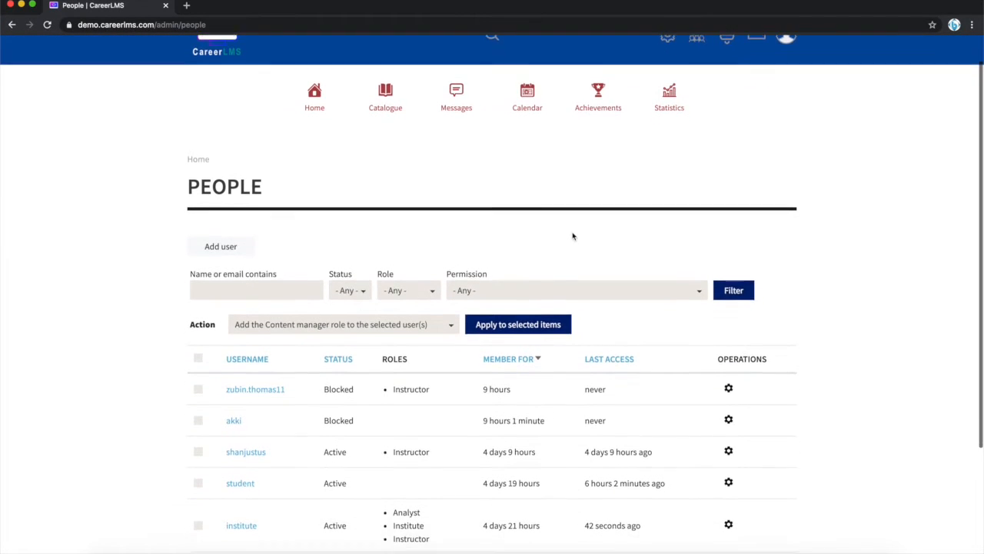
pyautogui.scroll(2, 573, 236)
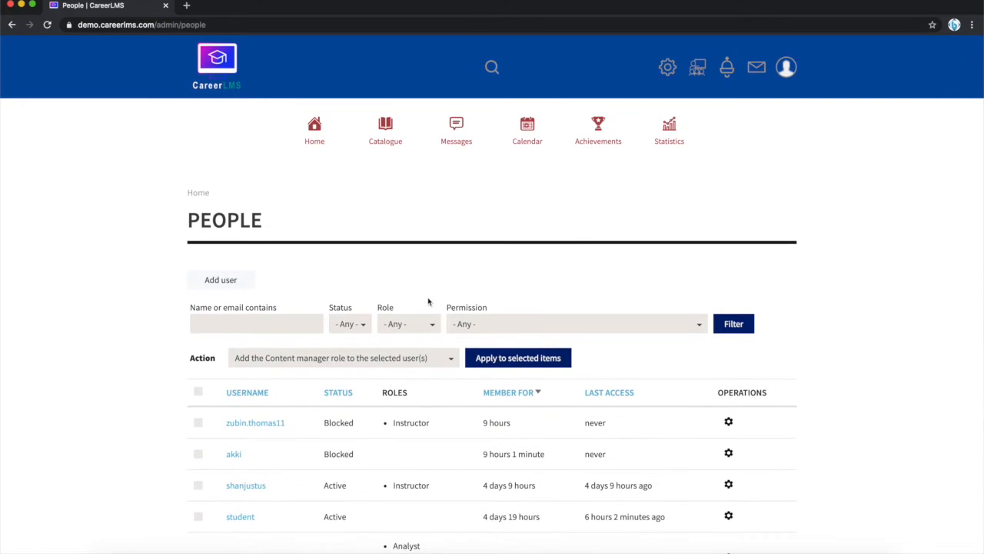
# - Examine the roles offered in the user list's role filter and the roles assigned to existing users
pyautogui.click(425, 326)
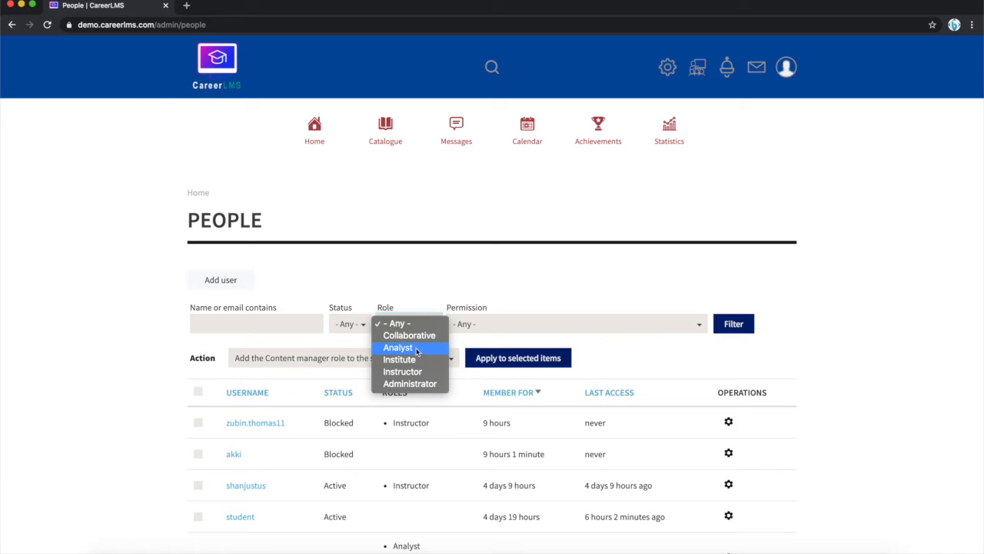
pyautogui.click(433, 280)
pyautogui.click(420, 318)
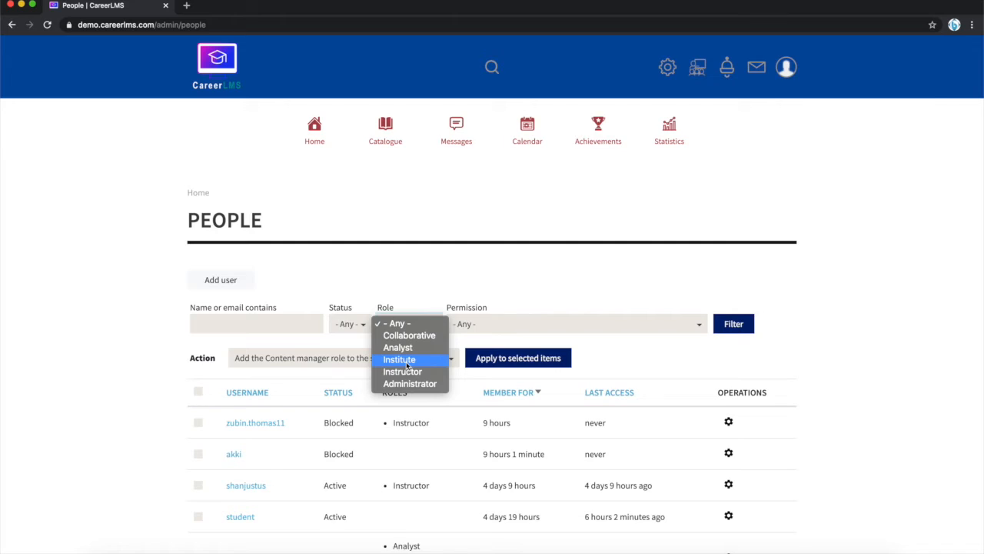
pyautogui.scroll(-4, 279, 438)
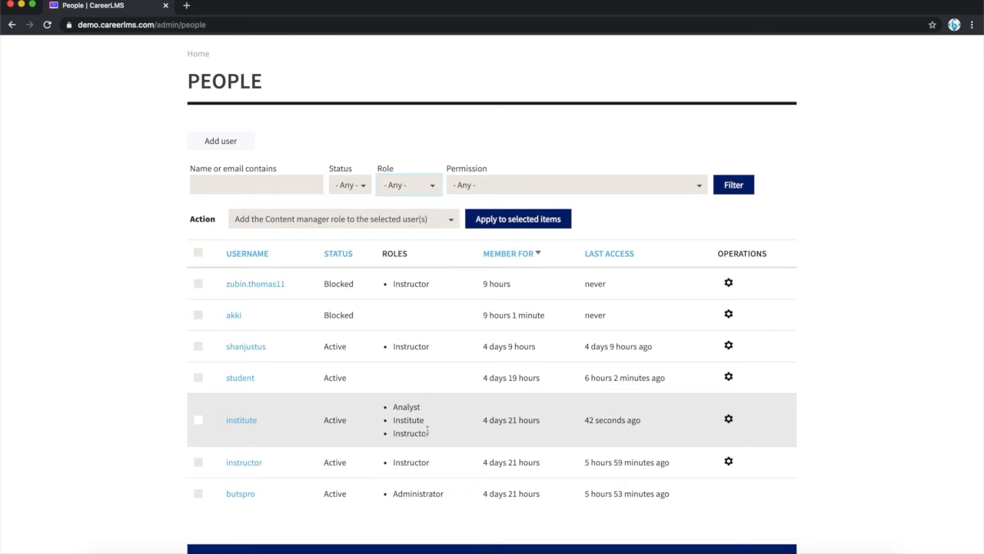
# - Open the institute account for editing and review its password, status, role, contact and private message settings
pyautogui.click(728, 418)
pyautogui.click(688, 439)
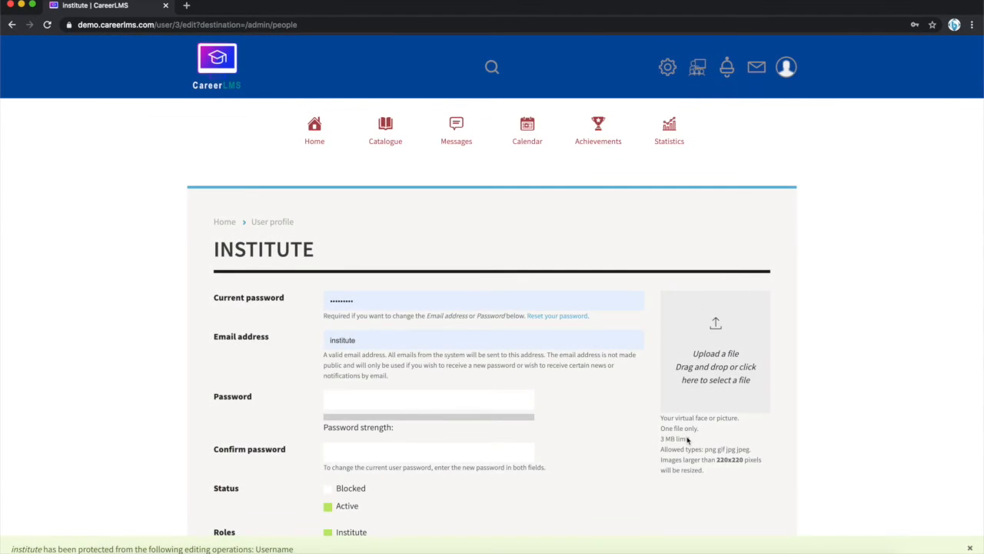
pyautogui.scroll(-3, 688, 439)
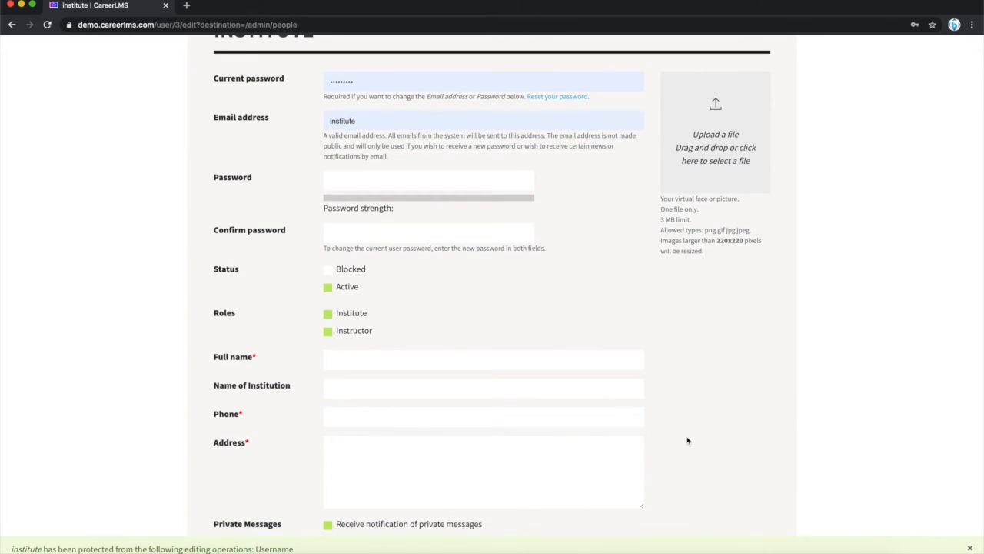
pyautogui.scroll(-3, 687, 440)
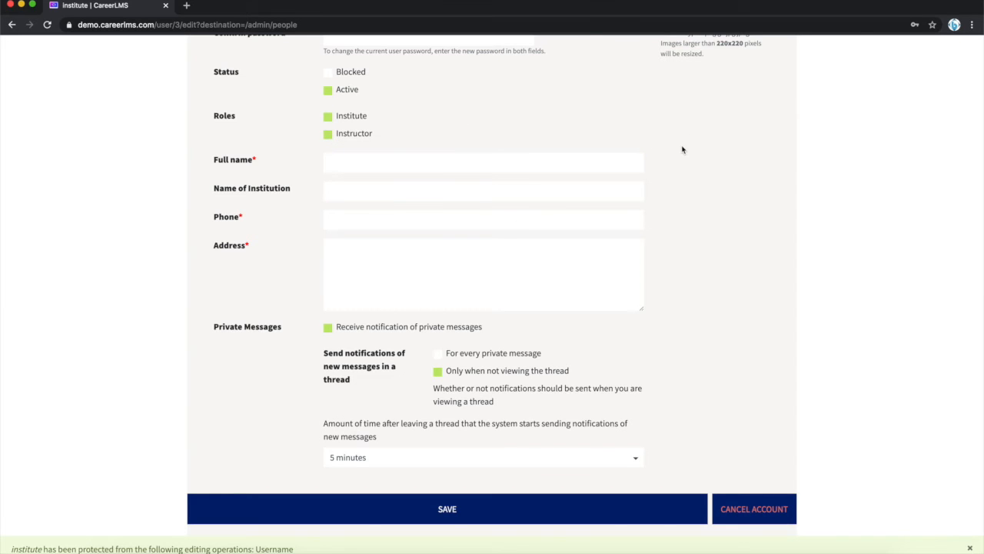
pyautogui.scroll(3, 681, 150)
pyautogui.scroll(5, 681, 149)
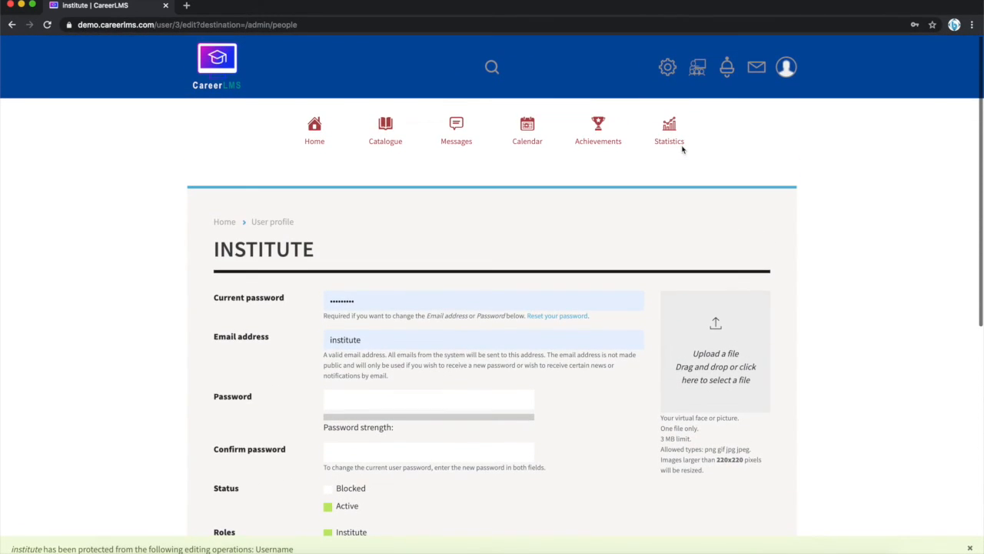
# - Return to the user management page and open the form for adding a new user
pyautogui.click(668, 68)
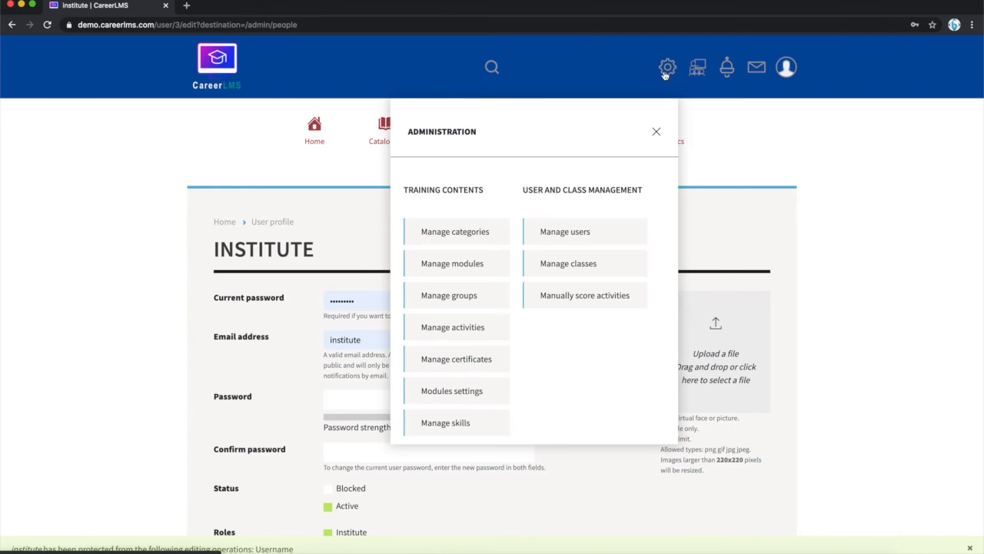
pyautogui.click(585, 234)
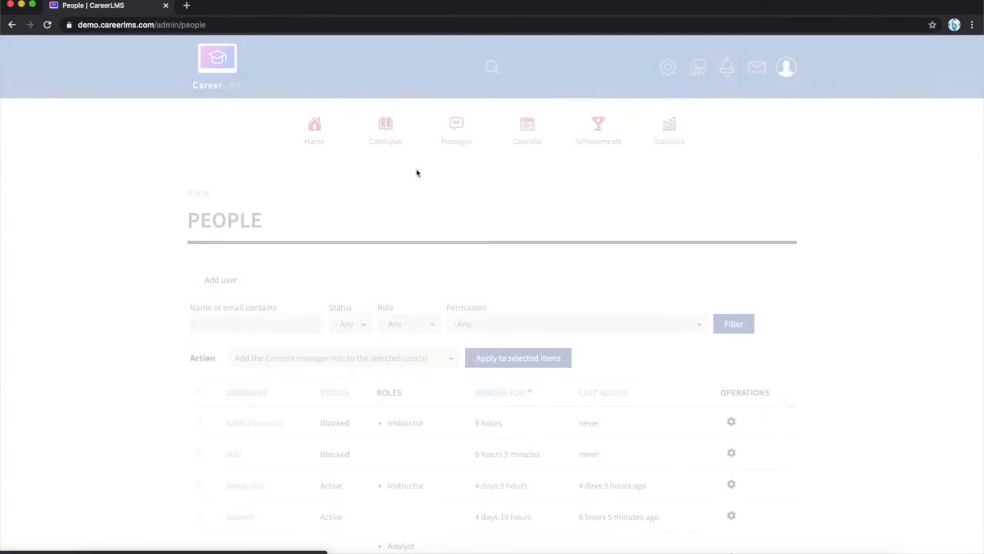
pyautogui.click(223, 281)
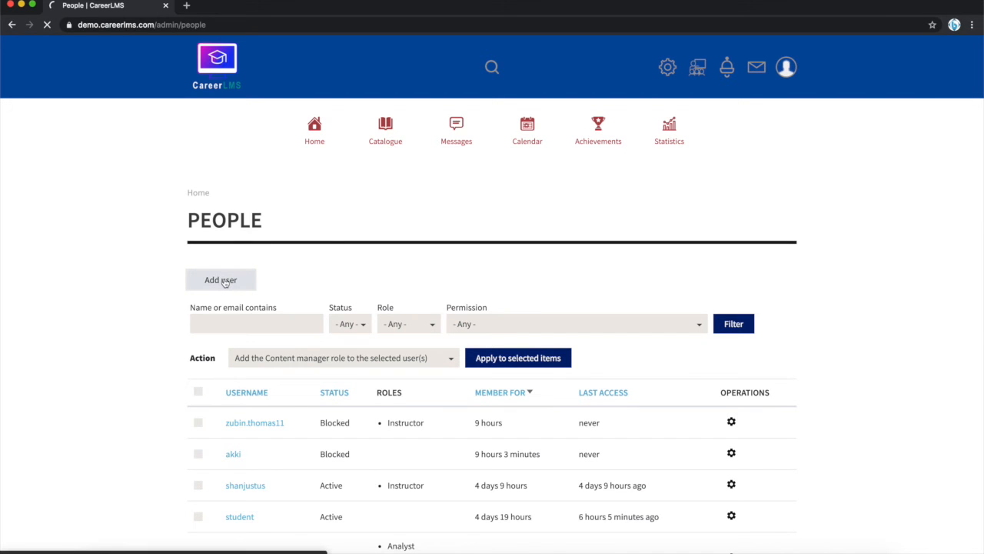
pyautogui.scroll(-3, 468, 260)
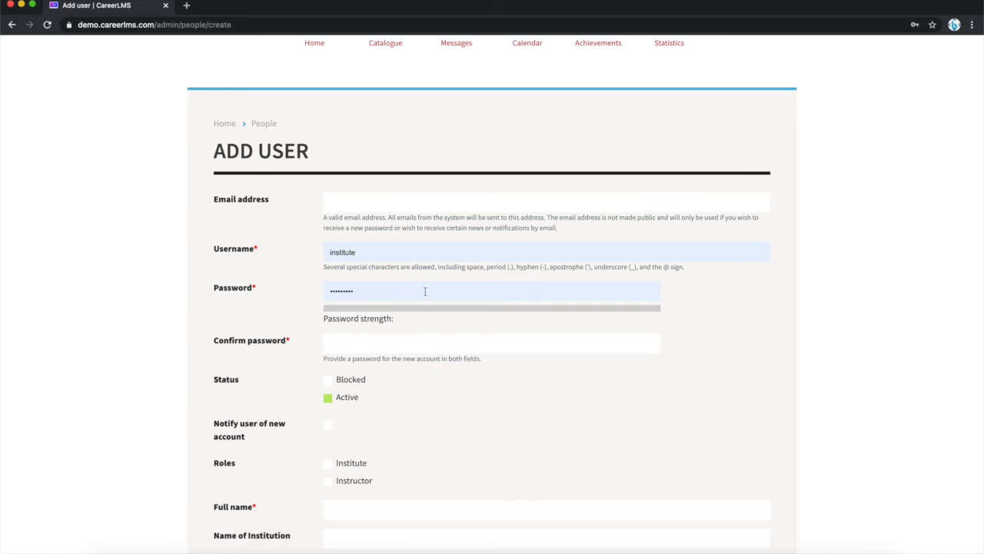
# - Examine the email, username, password, status, notification and role fields of the new user form
pyautogui.click(559, 380)
pyautogui.scroll(-4, 558, 380)
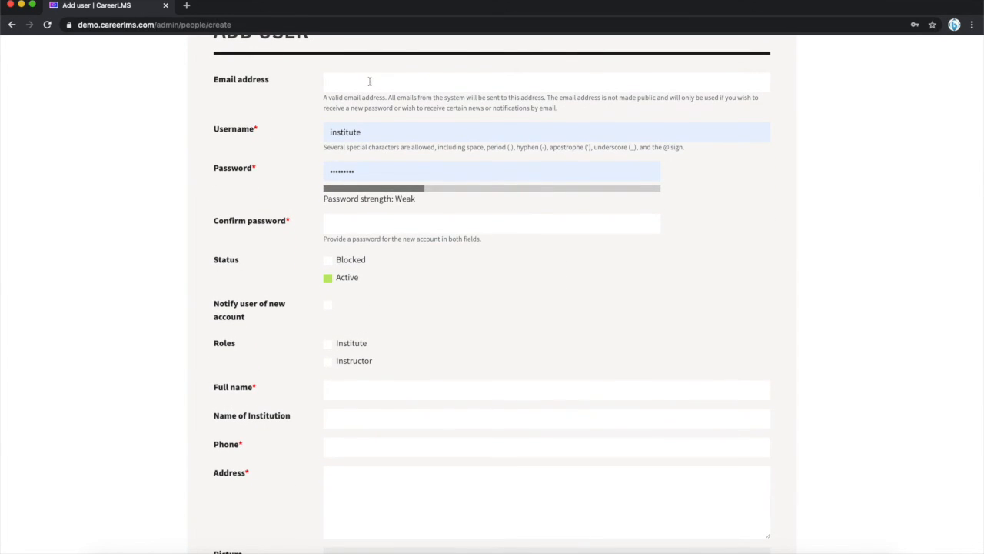
pyautogui.scroll(-1, 565, 293)
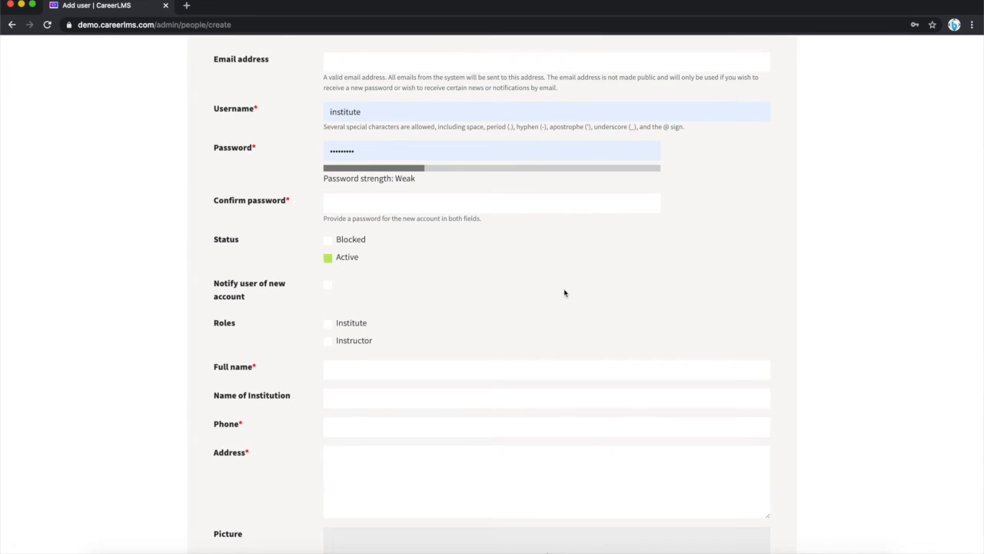
pyautogui.scroll(-1, 565, 293)
pyautogui.scroll(5, 564, 293)
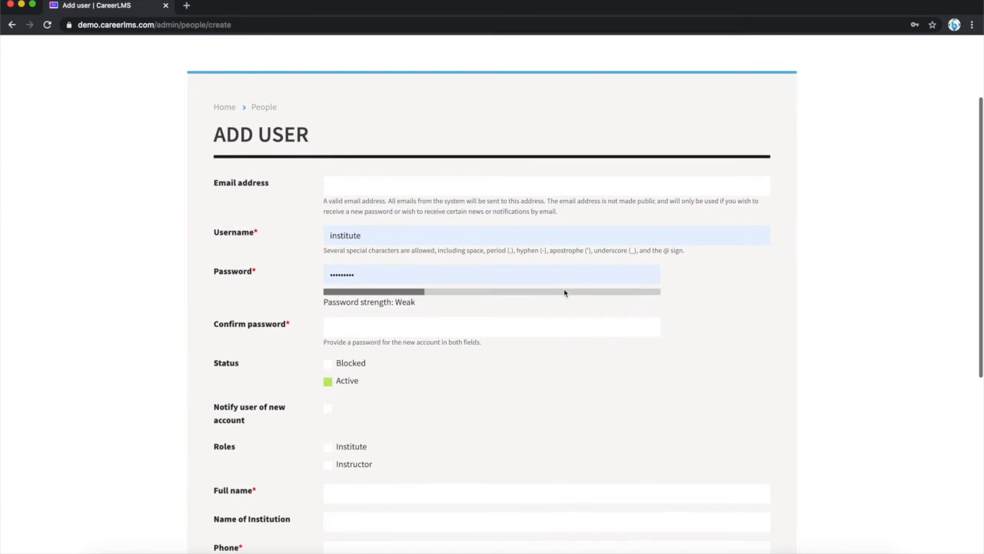
pyautogui.scroll(-3, 564, 293)
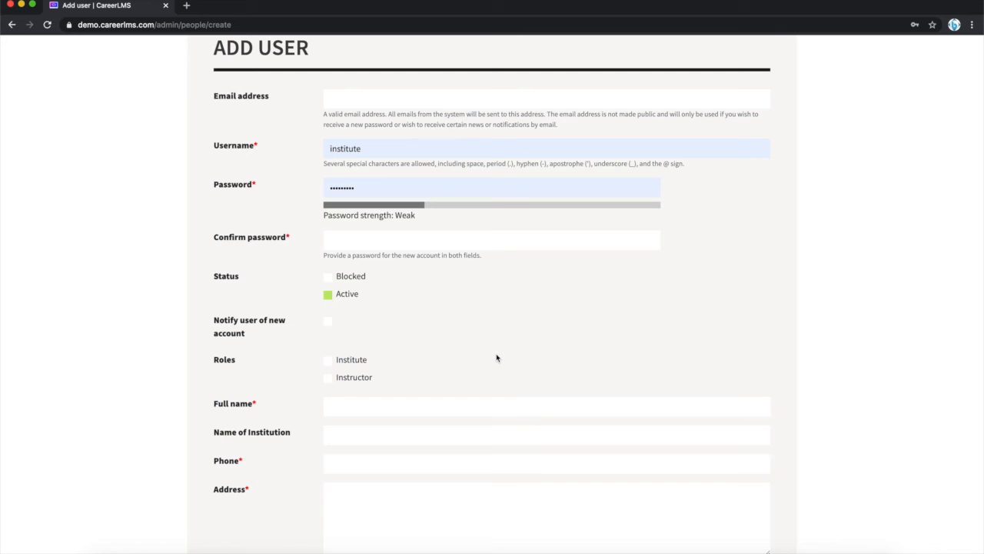
pyautogui.scroll(1, 505, 235)
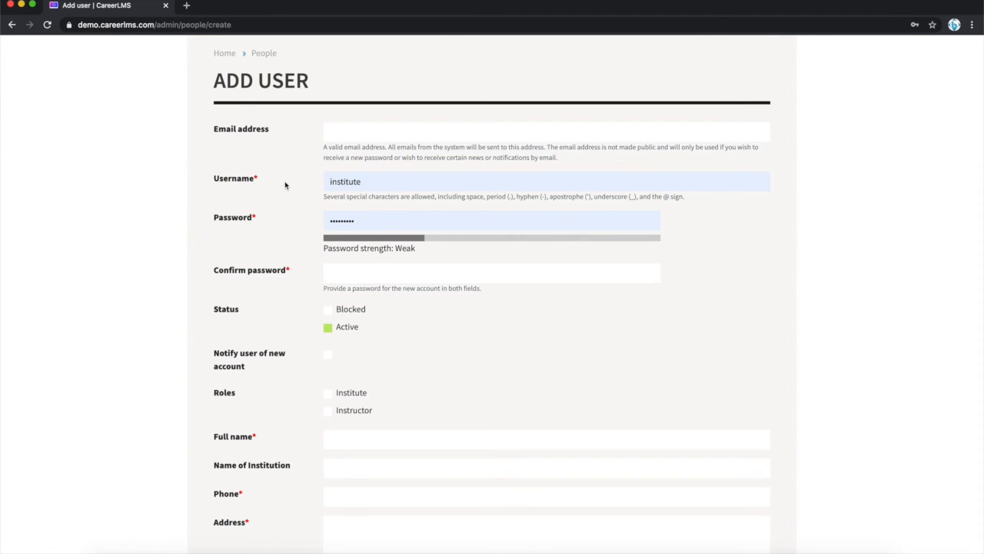
# - Assign the Instructor role to the new user
pyautogui.scroll(-1, 704, 232)
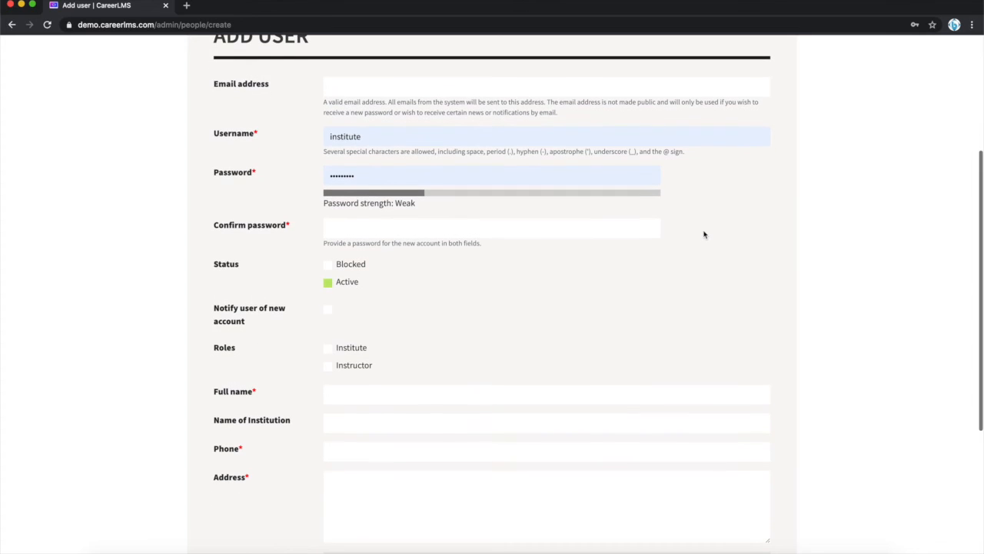
pyautogui.scroll(-1, 704, 233)
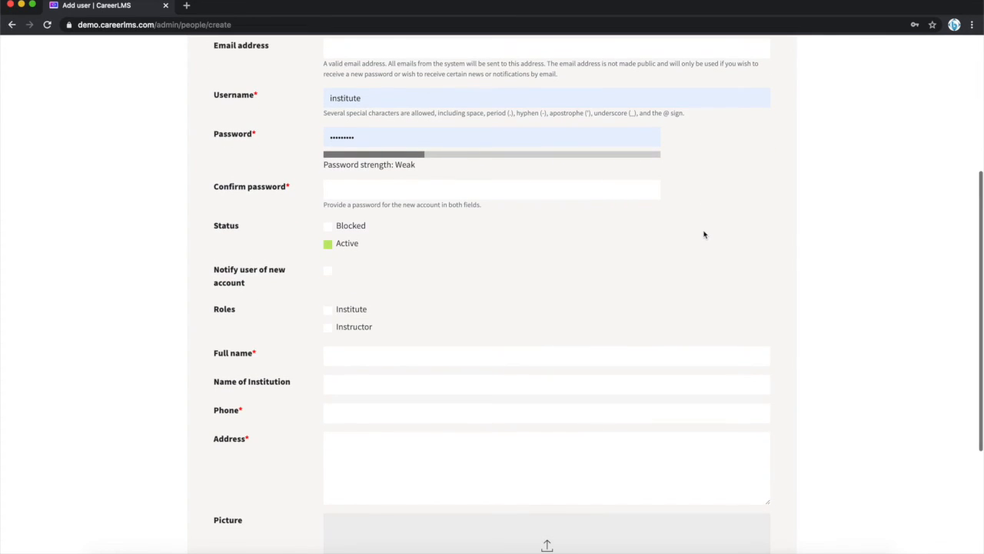
pyautogui.scroll(-1, 703, 233)
pyautogui.scroll(-1, 462, 261)
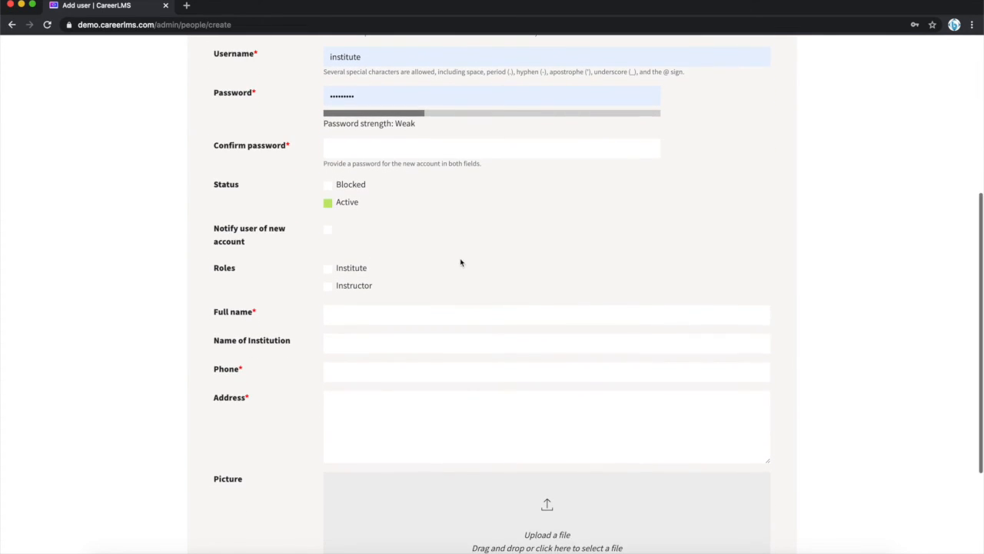
pyautogui.click(327, 287)
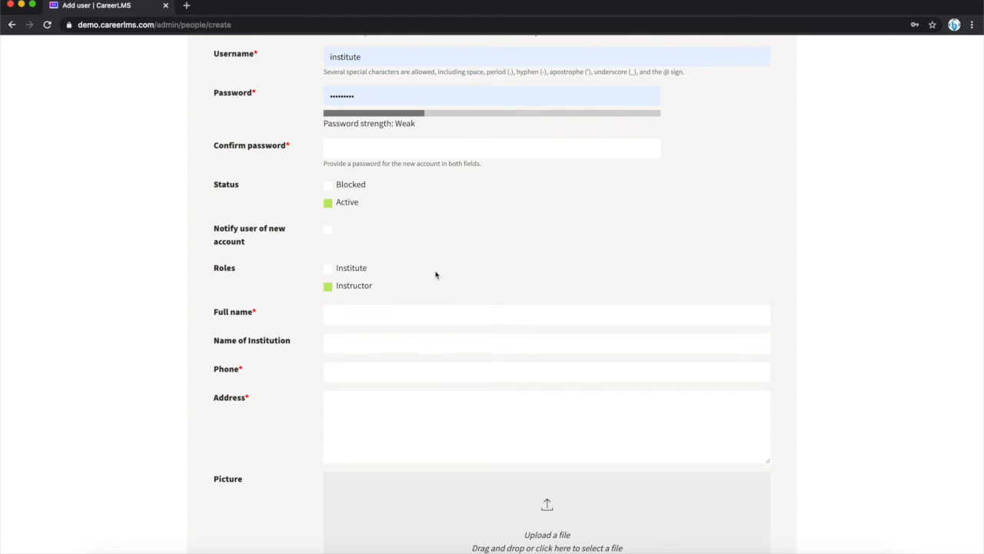
# - Review the contact, address and picture fields of the new user form and leave it without creating the account
pyautogui.scroll(-1, 435, 275)
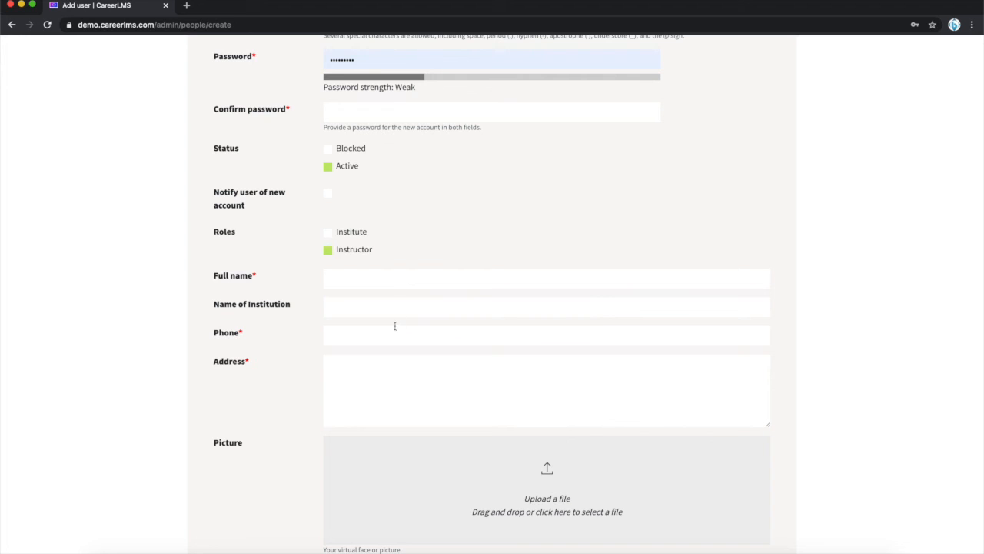
pyautogui.scroll(-2, 476, 394)
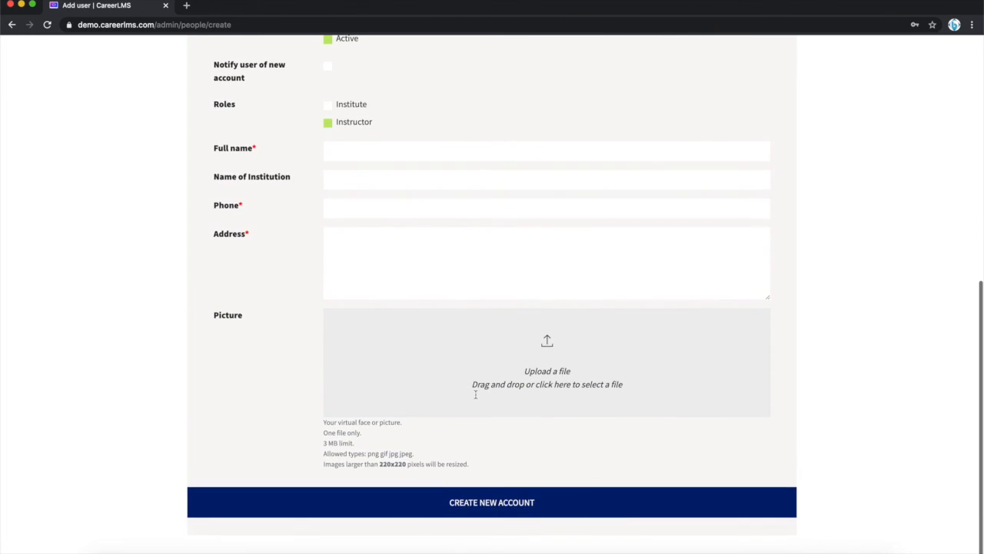
pyautogui.scroll(6, 475, 394)
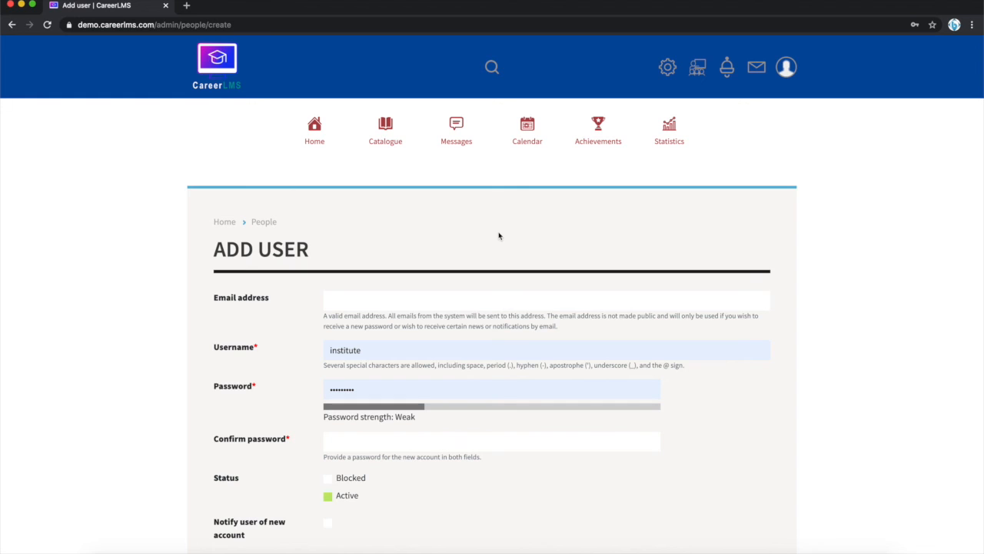
pyautogui.scroll(-1, 498, 236)
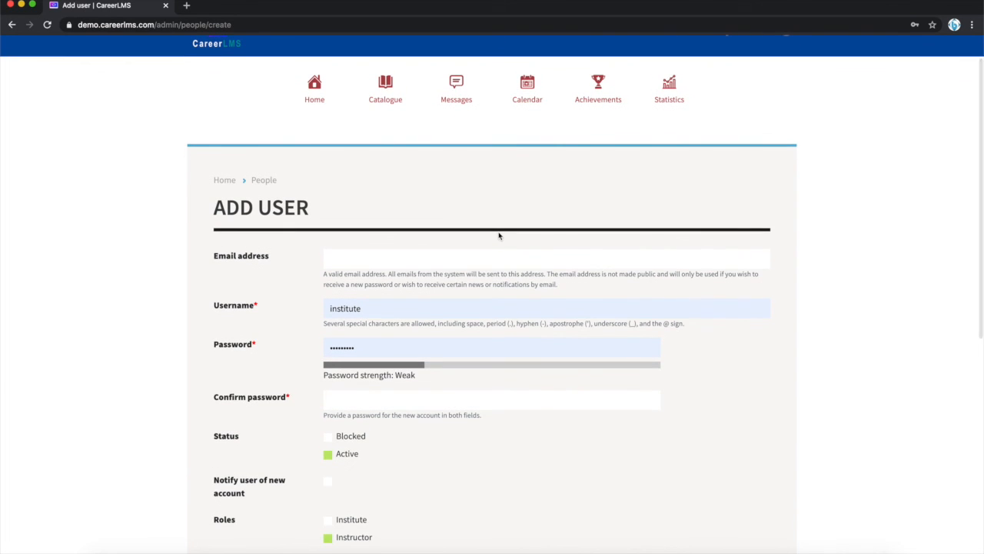
pyautogui.scroll(-1, 498, 236)
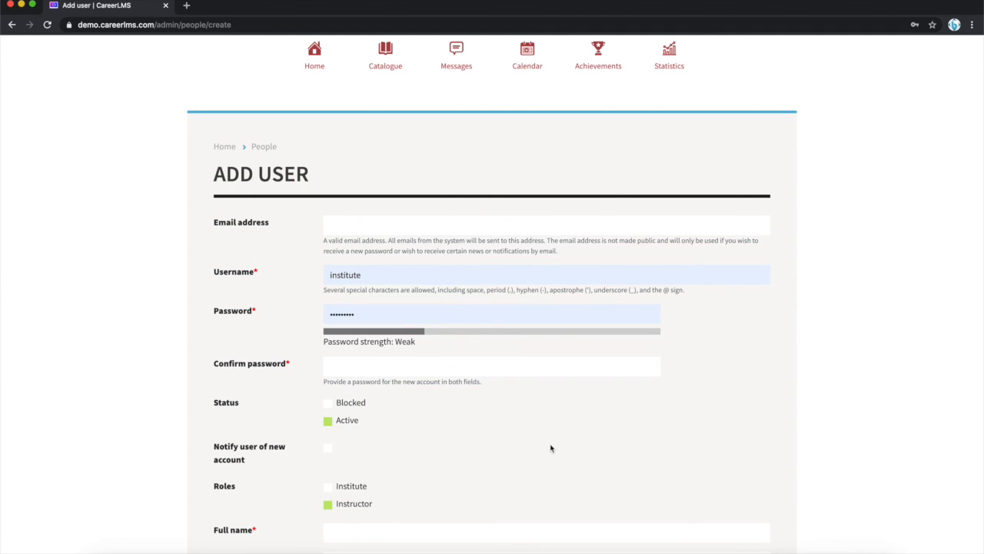
pyautogui.scroll(2, 549, 447)
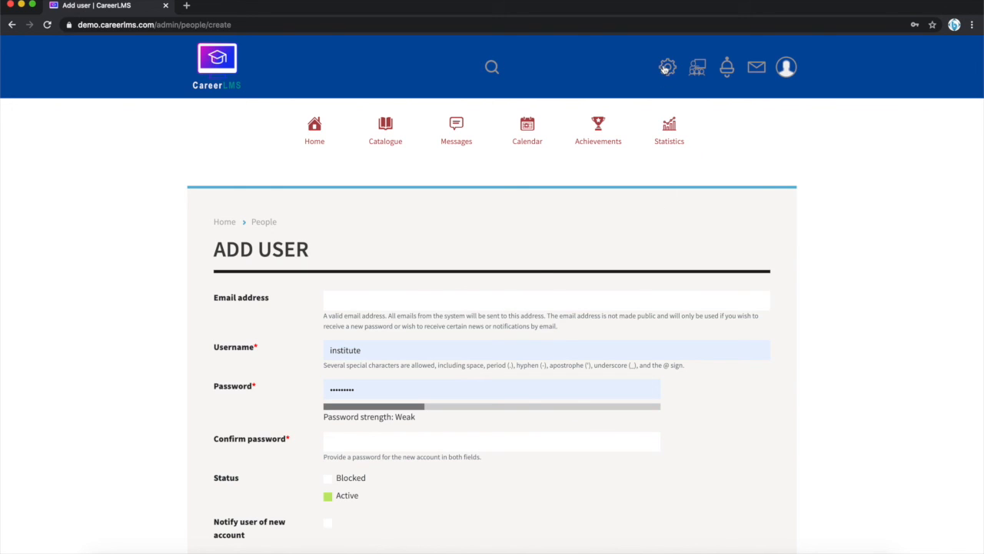
pyautogui.click(786, 71)
pyautogui.click(723, 300)
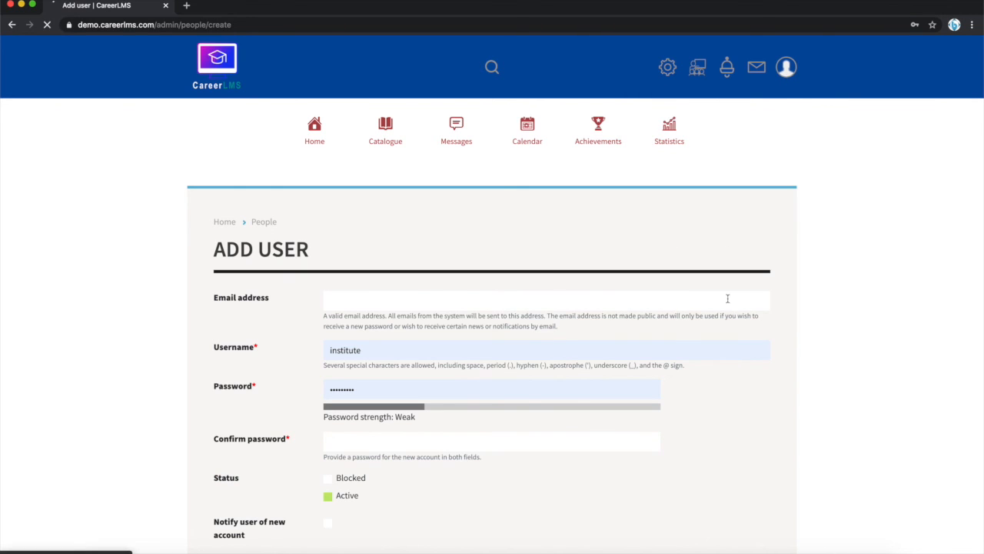